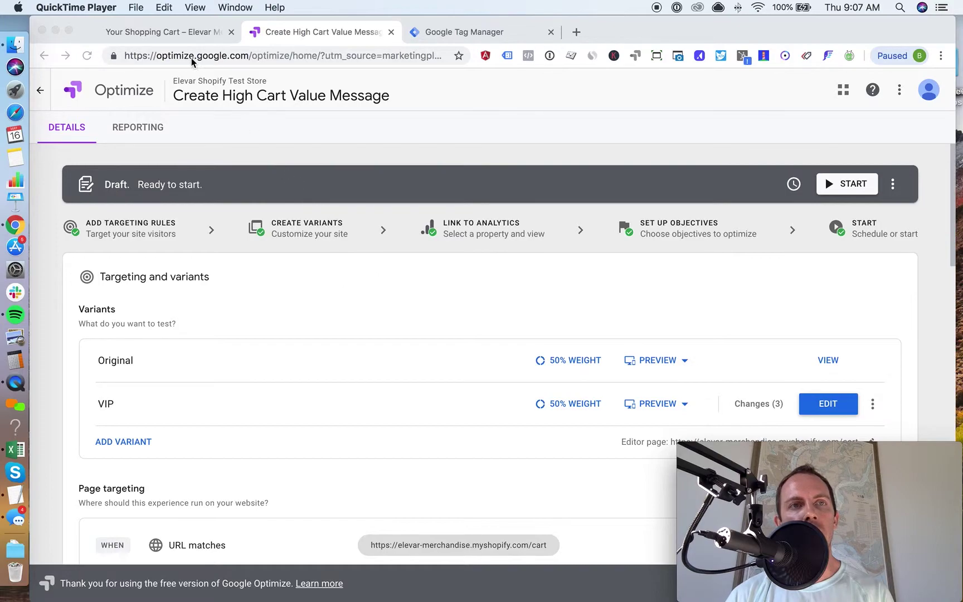
Bring the shopping cart page forward and enlarge the Tag Manager debug pane.
left_click(337, 273)
key("super+1")
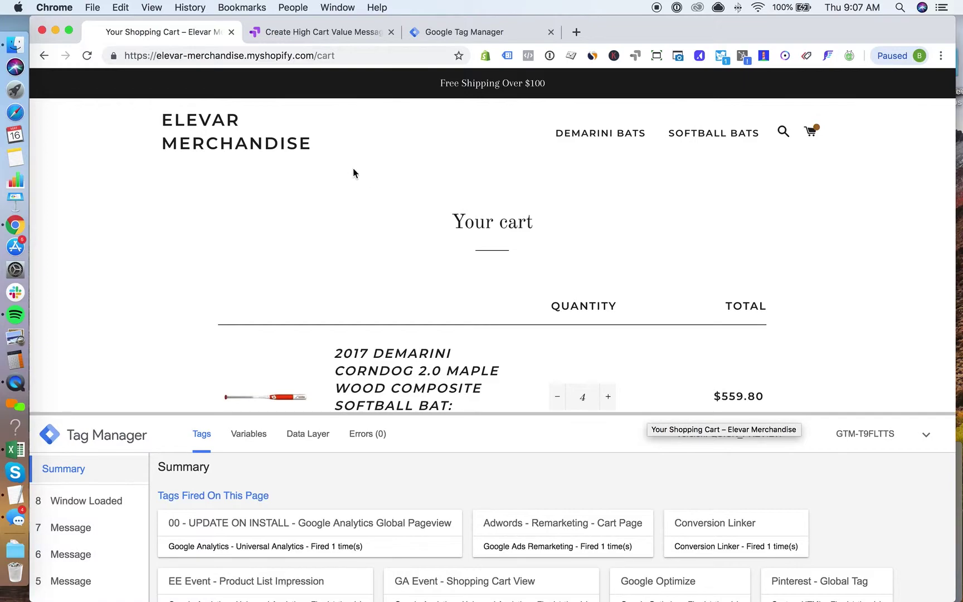
scroll(500, 237, "down", 3)
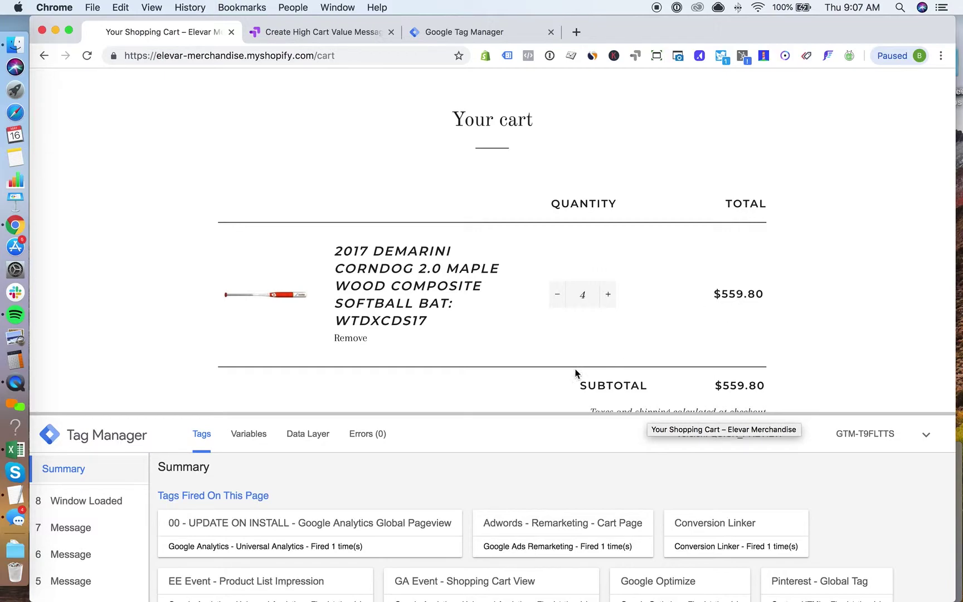
left_click_drag(468, 414, 480, 305)
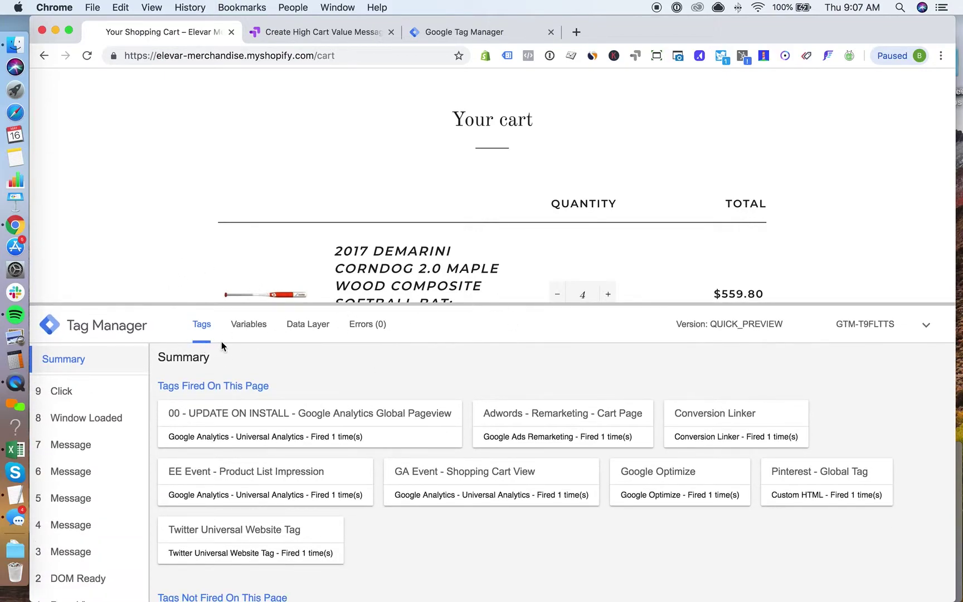
Show the 8 Window Loaded variables, scrolled to dlv - Cart - Total Value '559.80'.
left_click(249, 325)
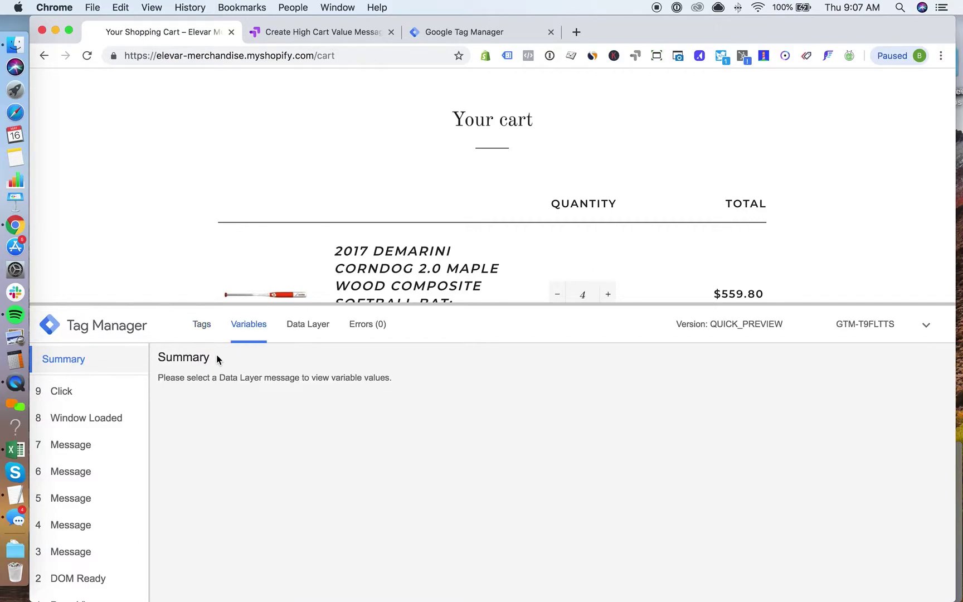
scroll(106, 490, "down", 1)
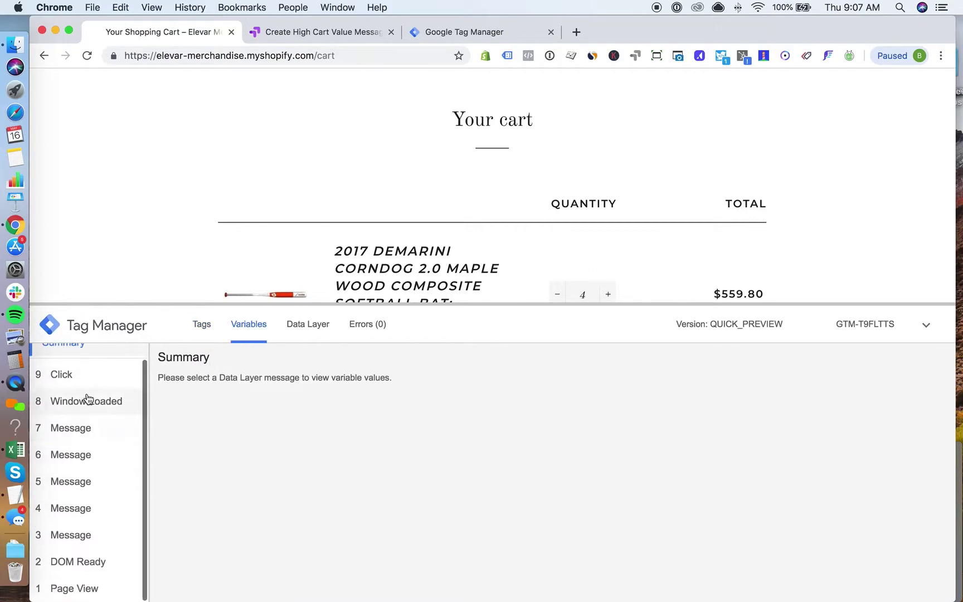
left_click(86, 401)
scroll(467, 431, "down", 10)
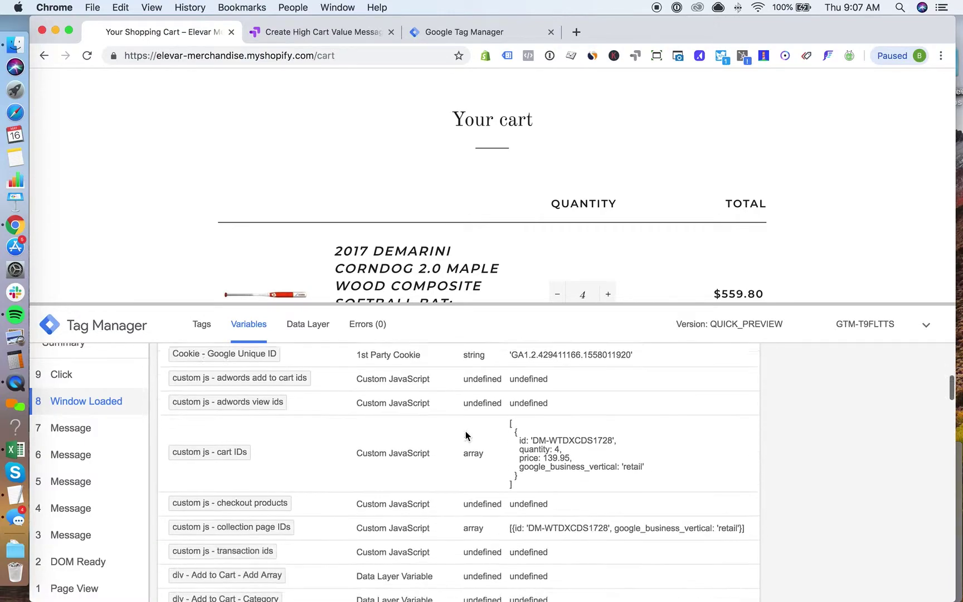
scroll(466, 434, "down", 5)
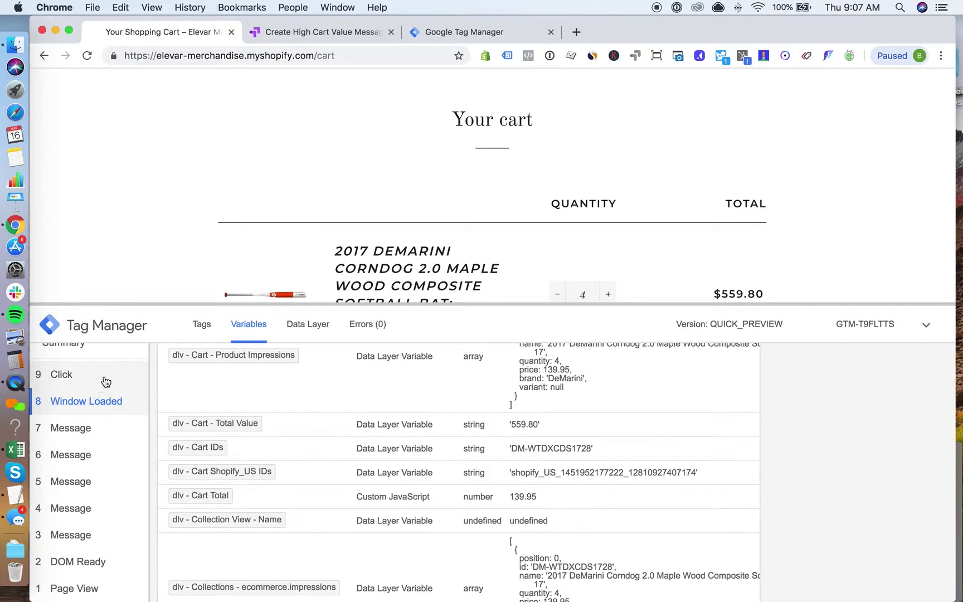
left_click(296, 33)
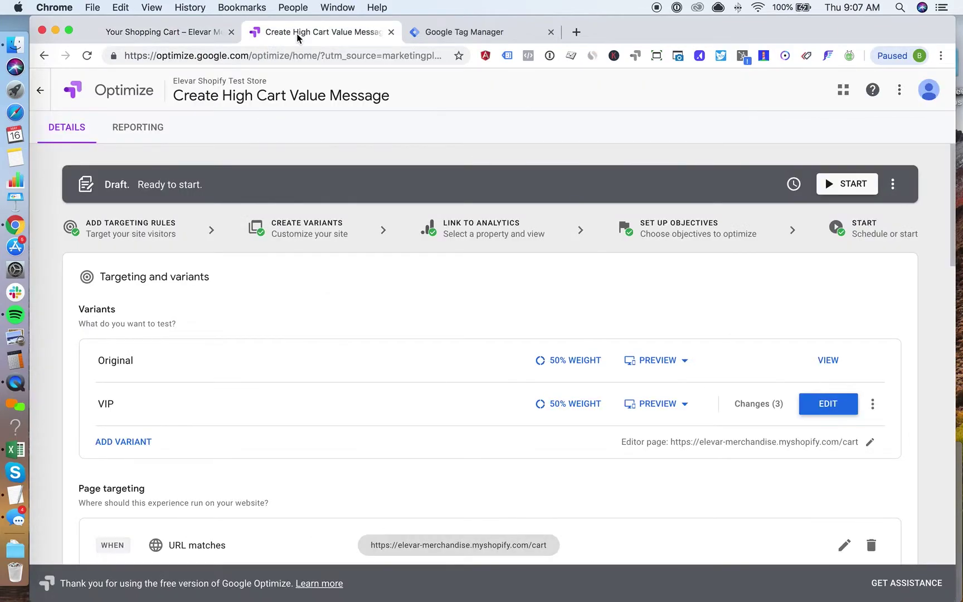
scroll(299, 311, "down", 2)
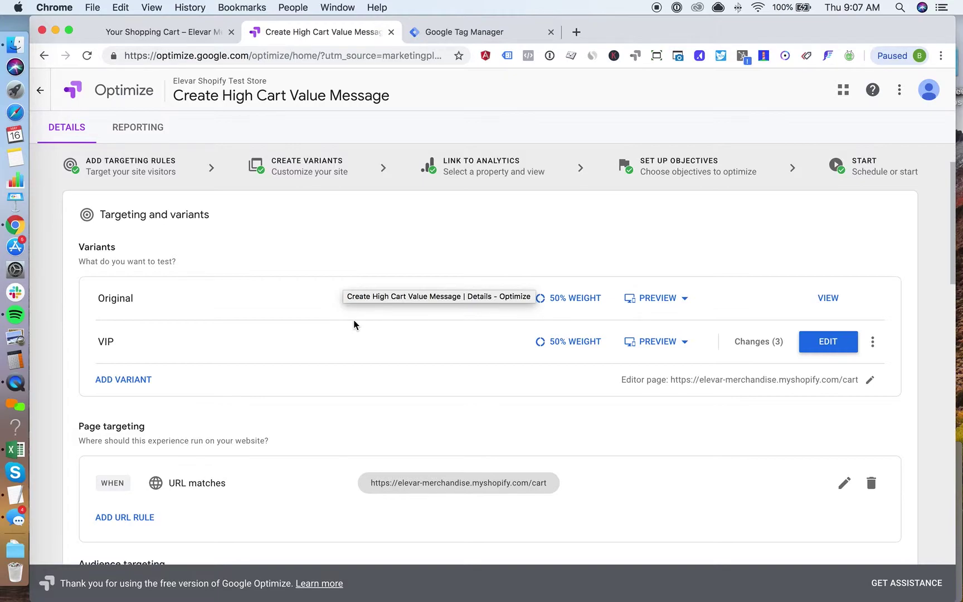
scroll(353, 321, "up", 1)
left_click(167, 32)
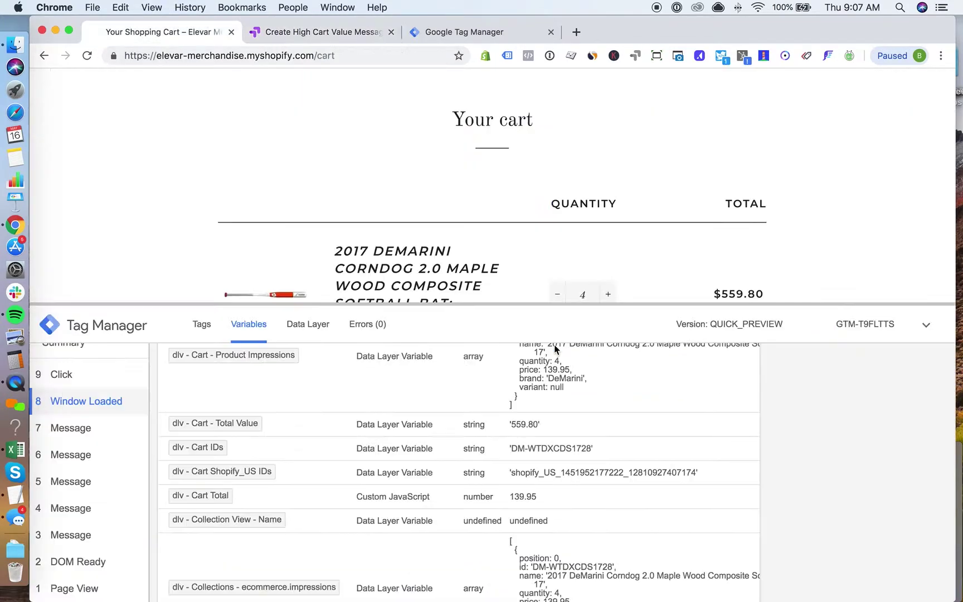
scroll(369, 112, "up", 4)
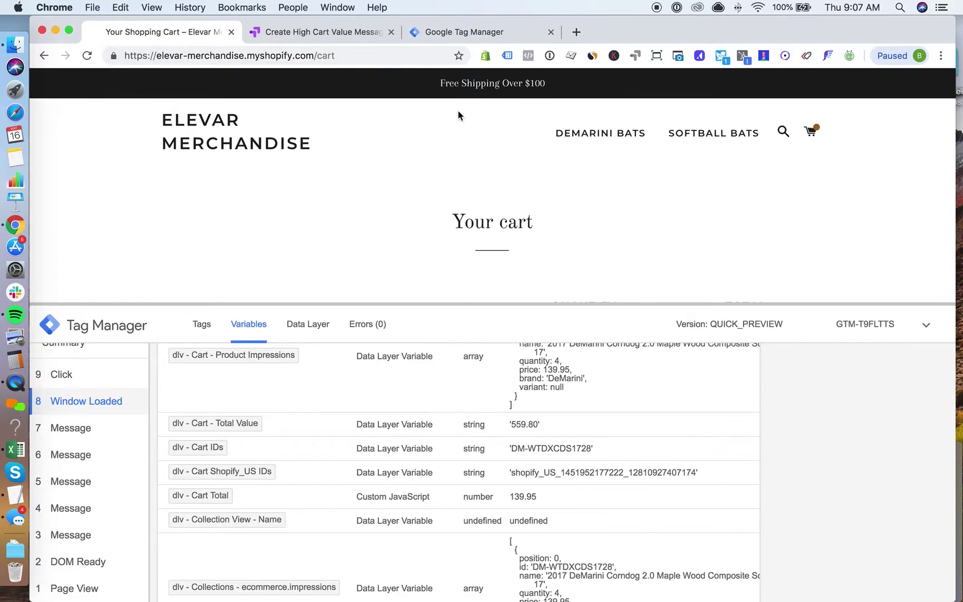
scroll(531, 184, "down", 1)
scroll(531, 181, "up", 1)
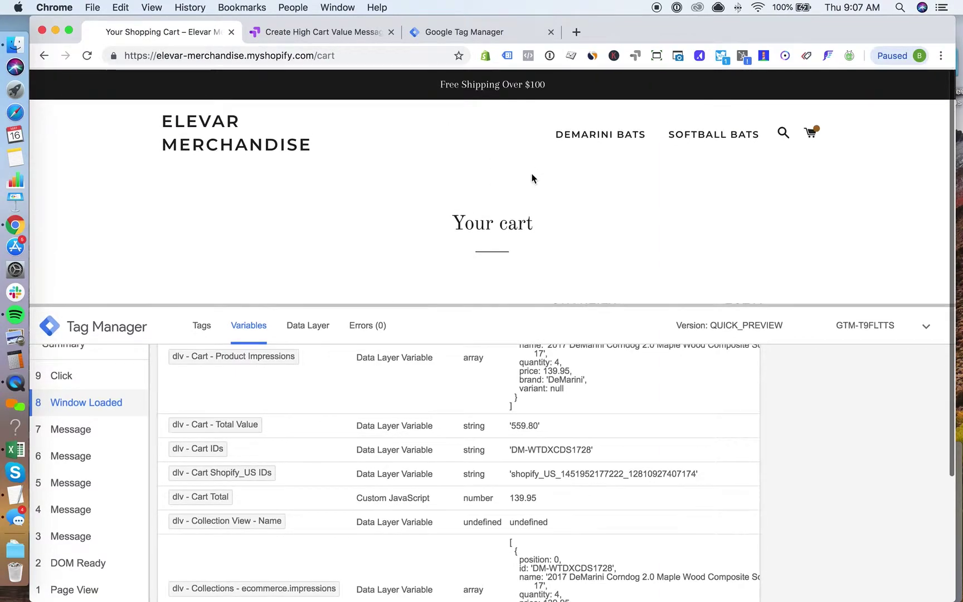
left_click(298, 34)
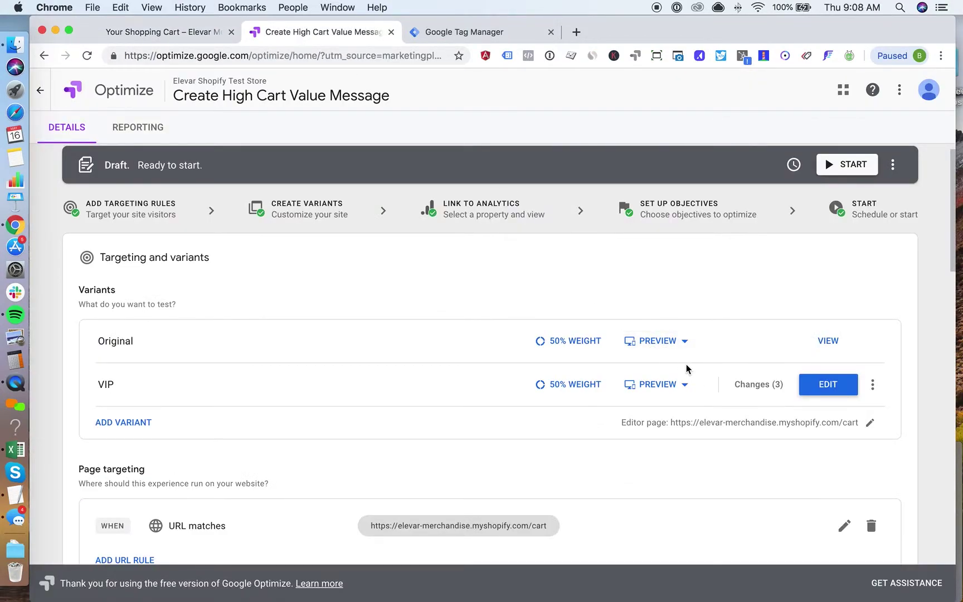
Scroll the experiment down to the cart URL page rule and the Cart Total greater than 500 audience.
scroll(668, 365, "down", 3)
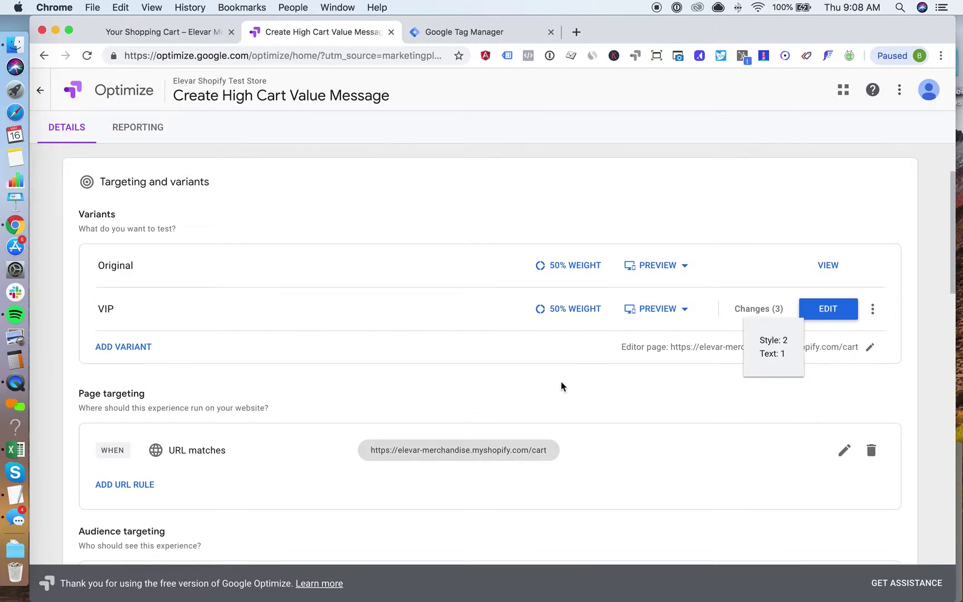
scroll(564, 381, "down", 3)
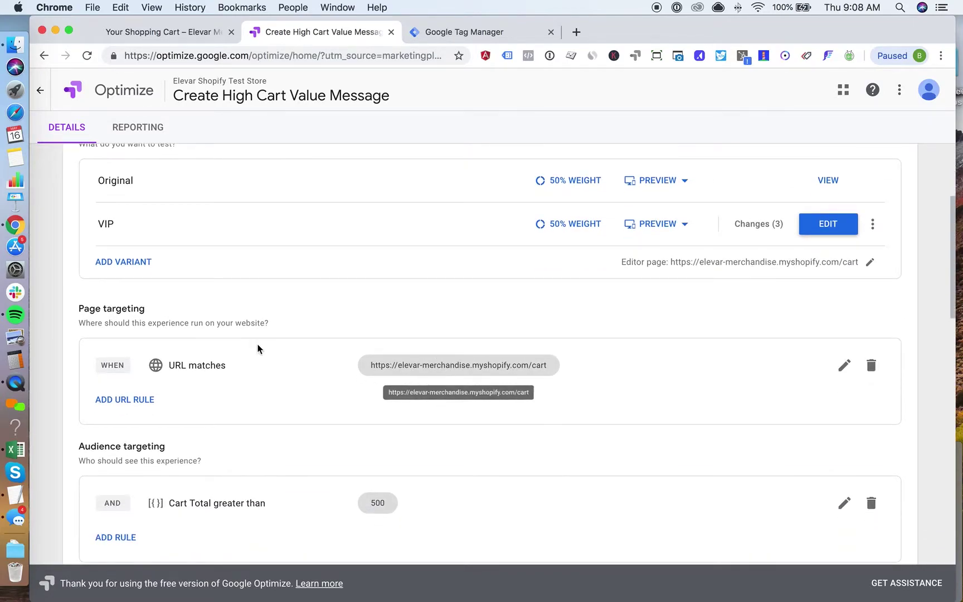
scroll(184, 330, "down", 2)
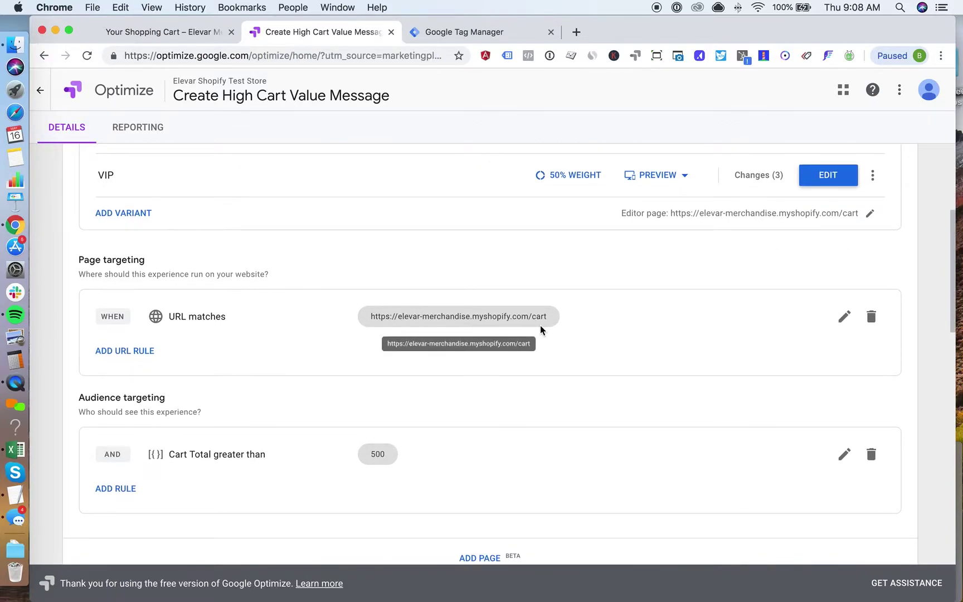
scroll(258, 387, "down", 2)
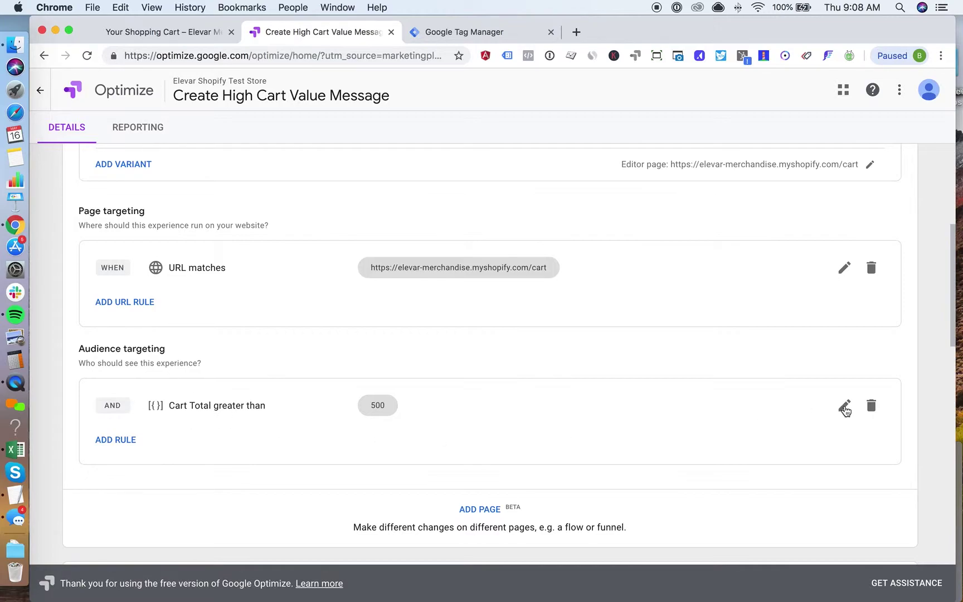
Inspect the Cart Total audience rule and the available targeting rule types without changing anything.
left_click(844, 408)
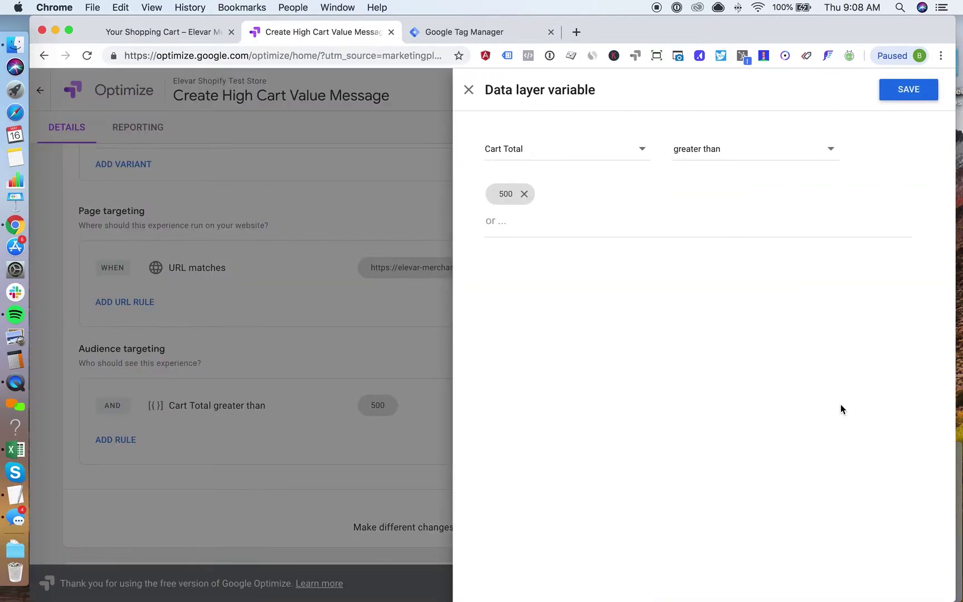
left_click(469, 90)
left_click(98, 449)
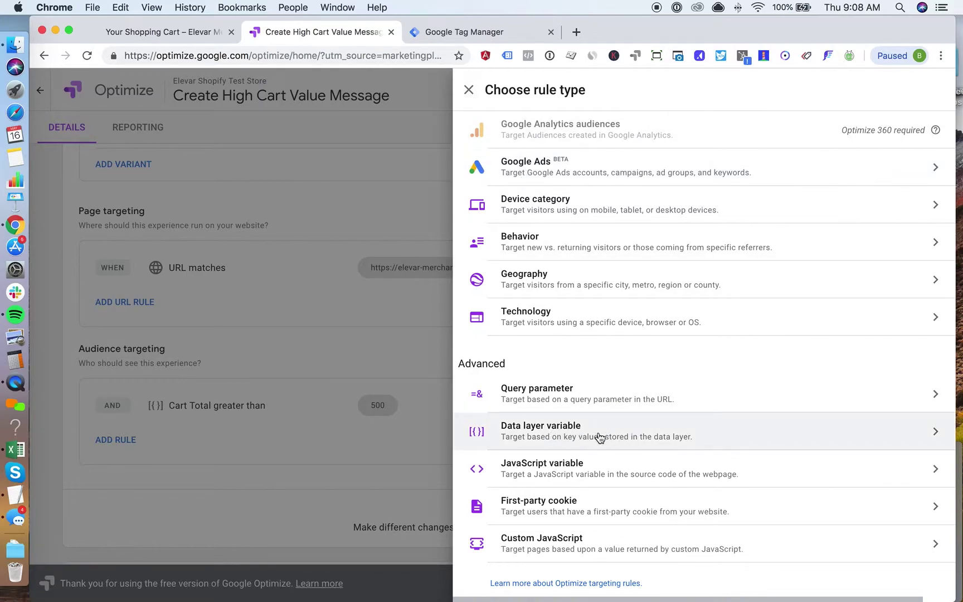
left_click(469, 90)
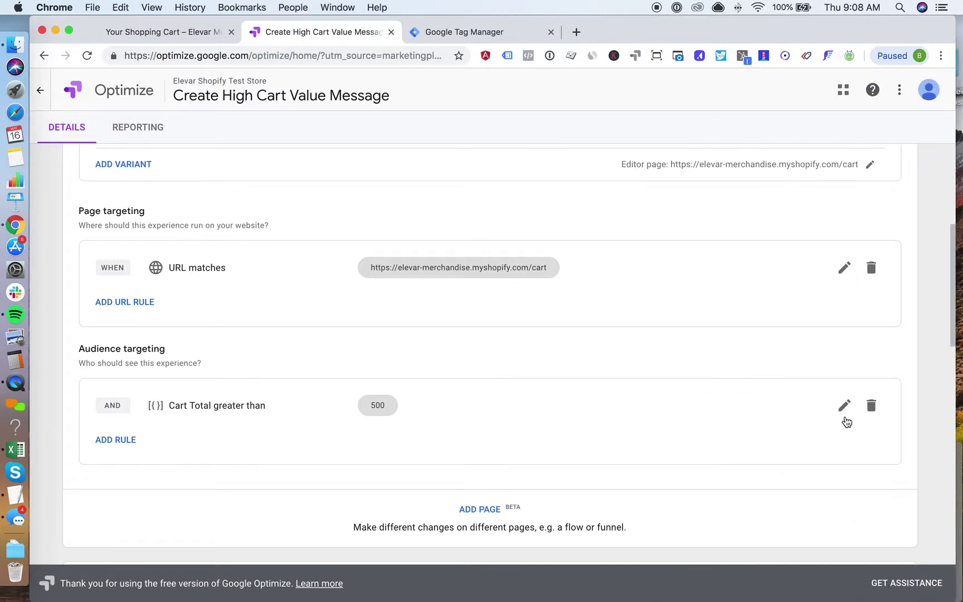
Open the Cart Total variable's configuration, then go back to the cart page's debug variables.
left_click(844, 405)
left_click(639, 149)
left_click(640, 150)
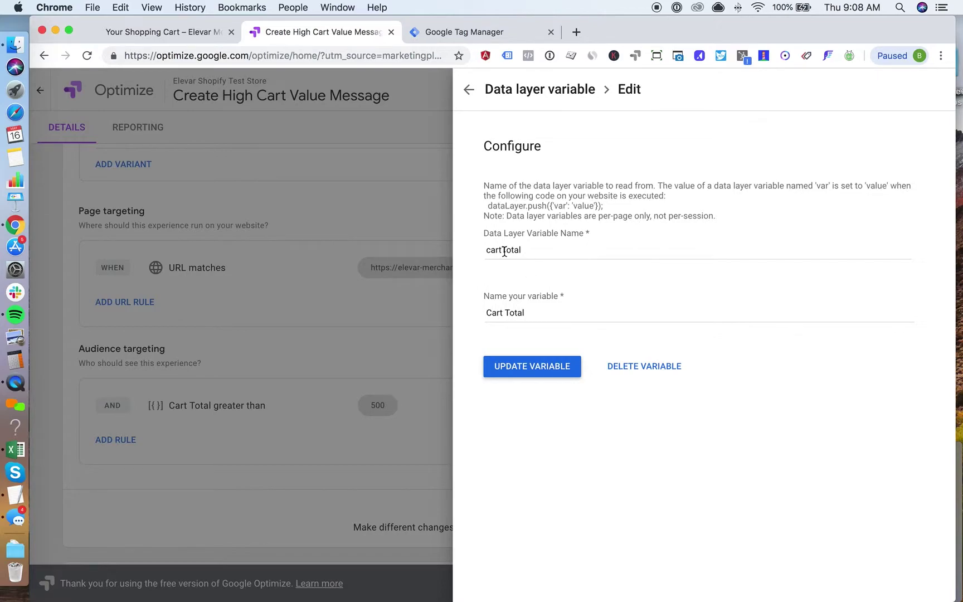
left_click(201, 26)
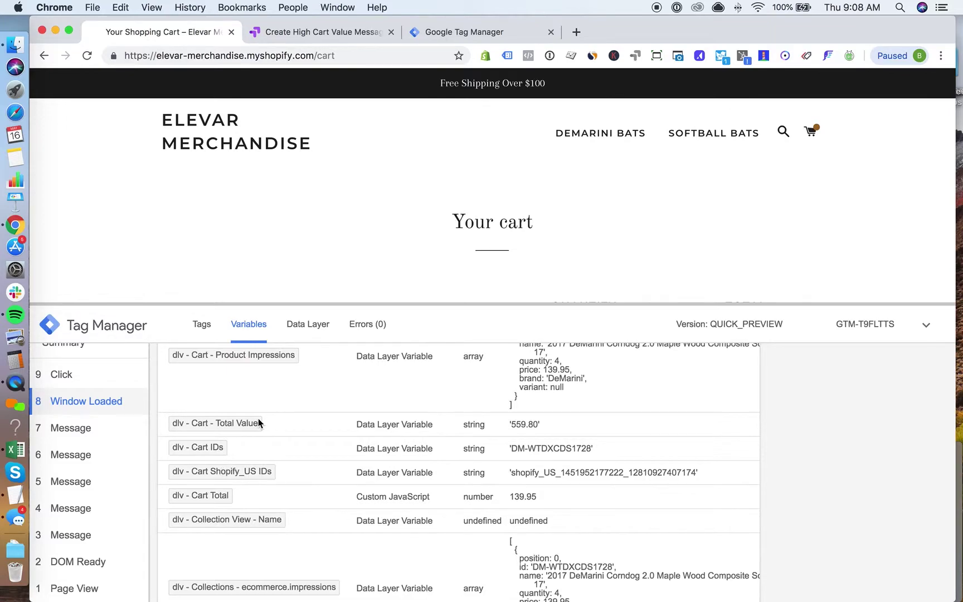
Pick out the cartTotal key ('559.80') in the Window Loaded data layer, then return to Optimize.
left_click(308, 324)
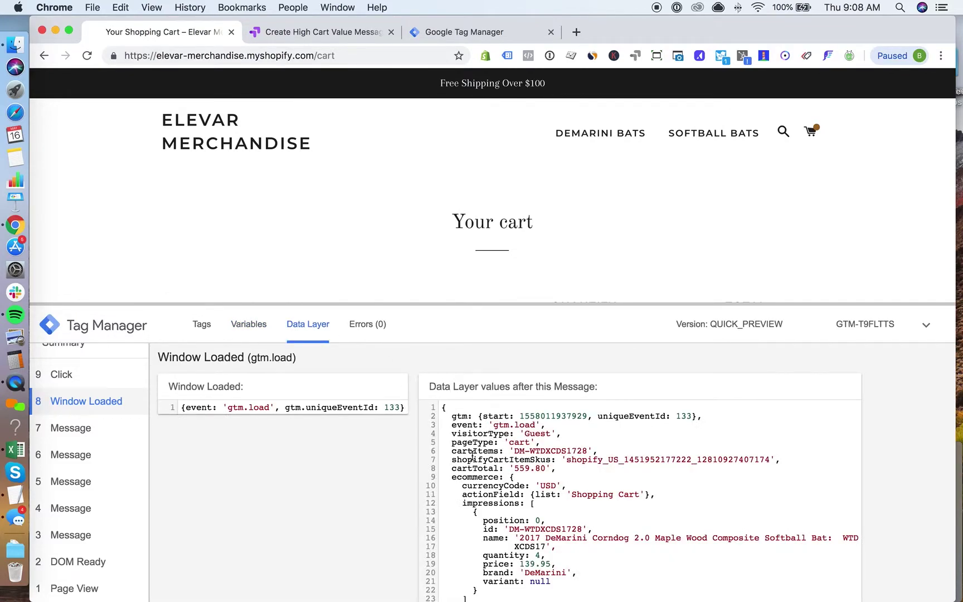
scroll(494, 478, "down", 1)
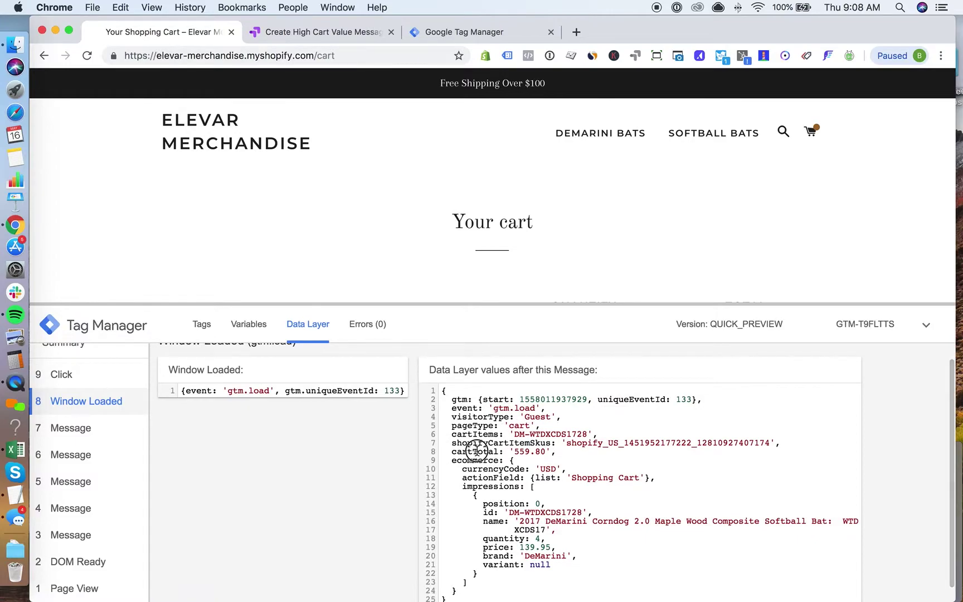
double_click(478, 453)
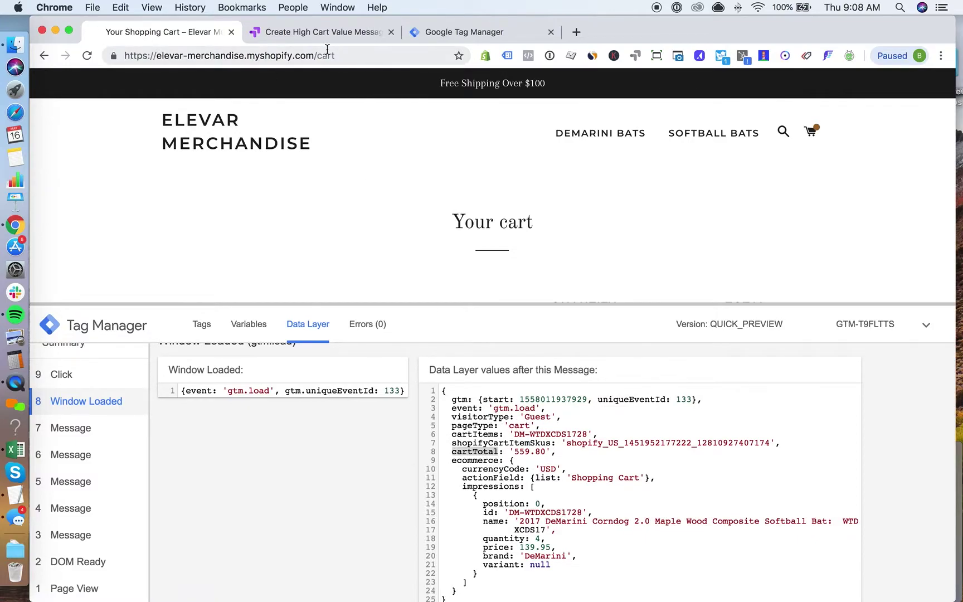
left_click(324, 31)
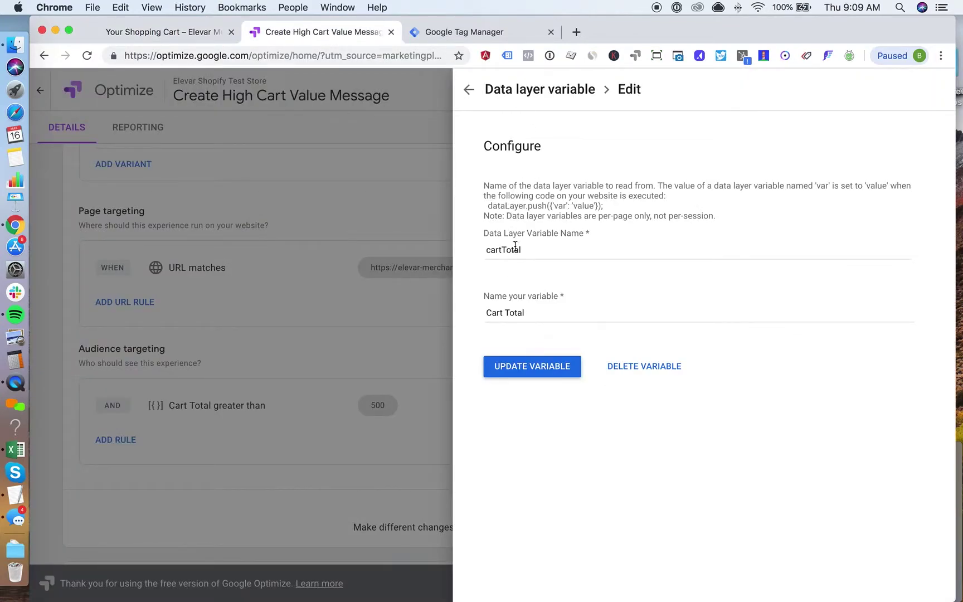
Back out of the Cart Total variable and condition panels, leaving Cart Total greater than 500 unchanged.
left_click(468, 89)
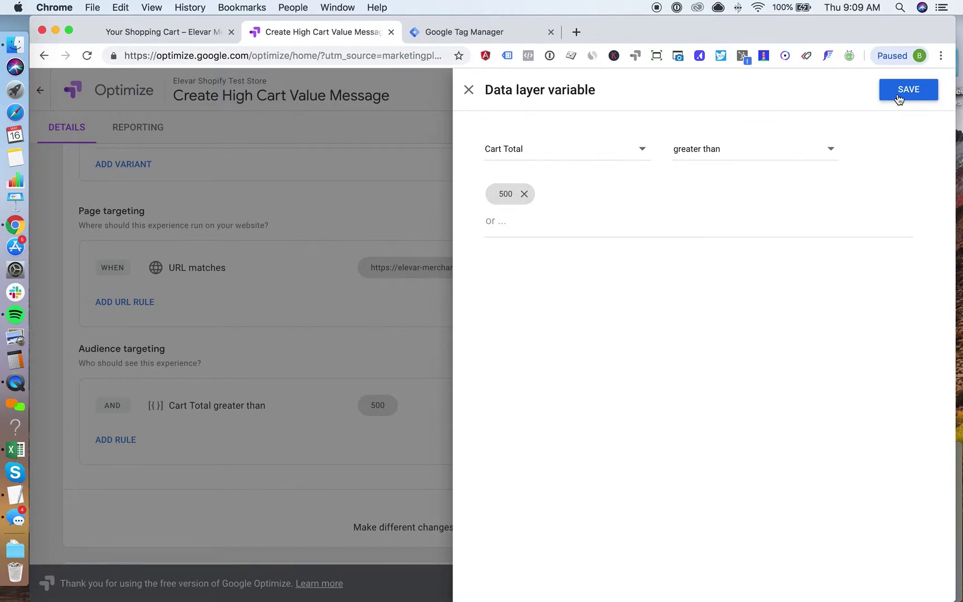
left_click(468, 91)
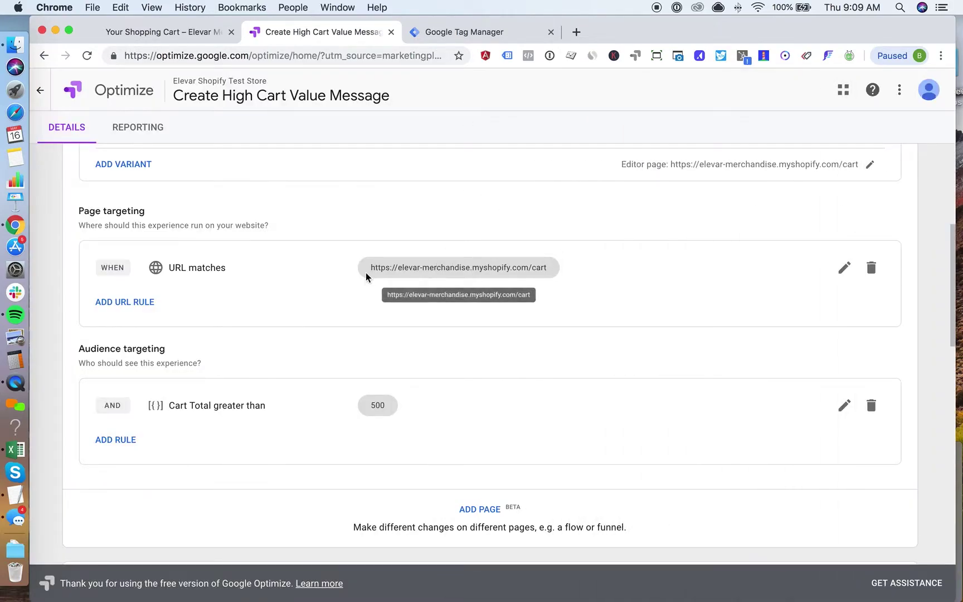
Scroll the experience down to Settings to check the gtm.load activation event.
scroll(335, 270, "up", 2)
scroll(339, 272, "up", 1)
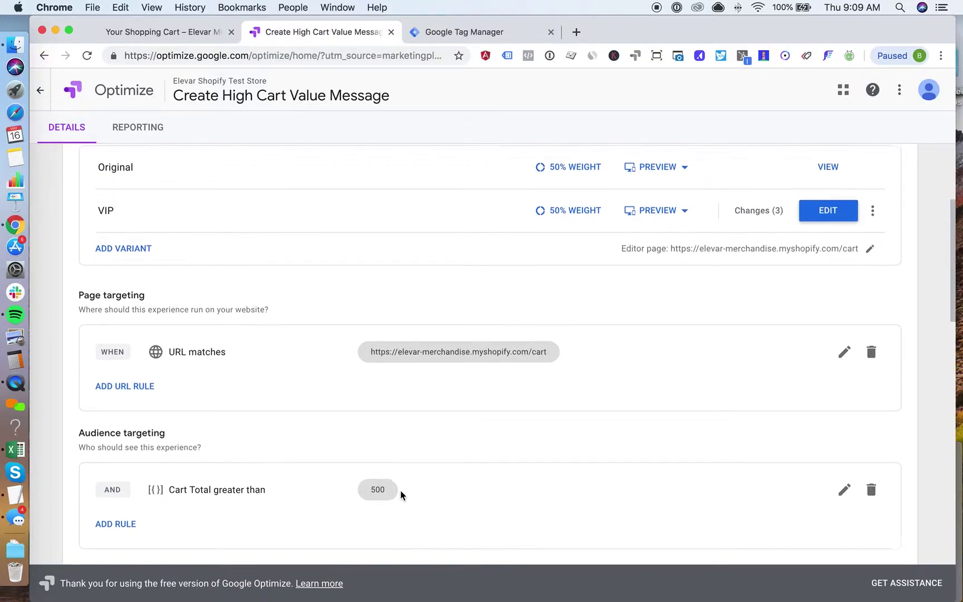
scroll(400, 491, "down", 5)
scroll(376, 384, "down", 10)
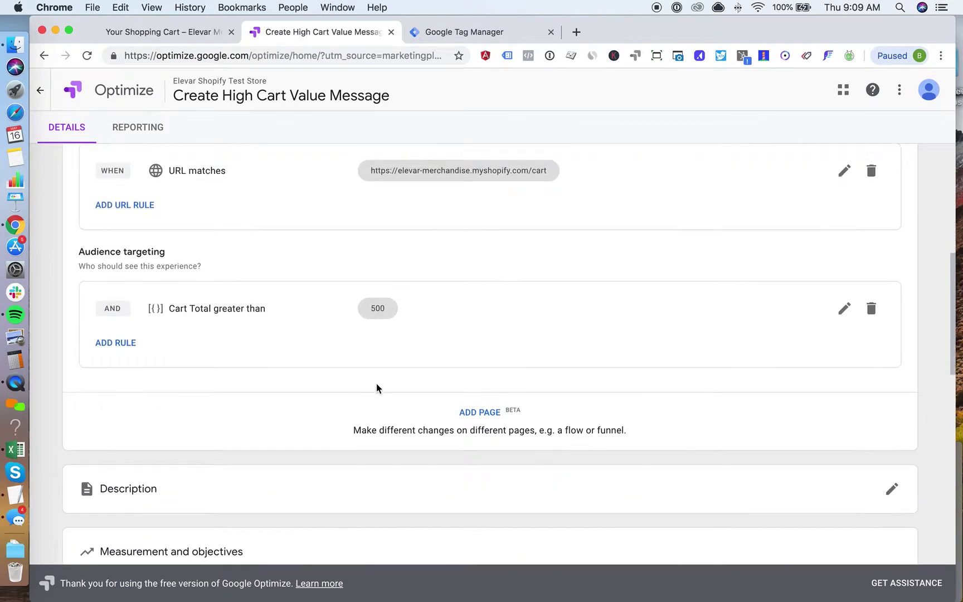
scroll(385, 392, "down", 12)
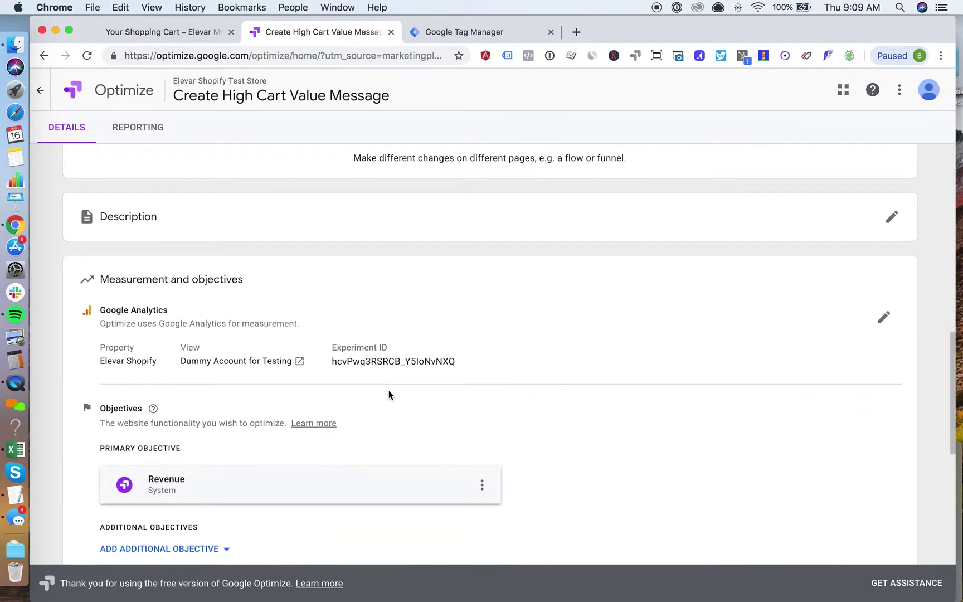
scroll(389, 395, "down", 10)
scroll(389, 395, "down", 6)
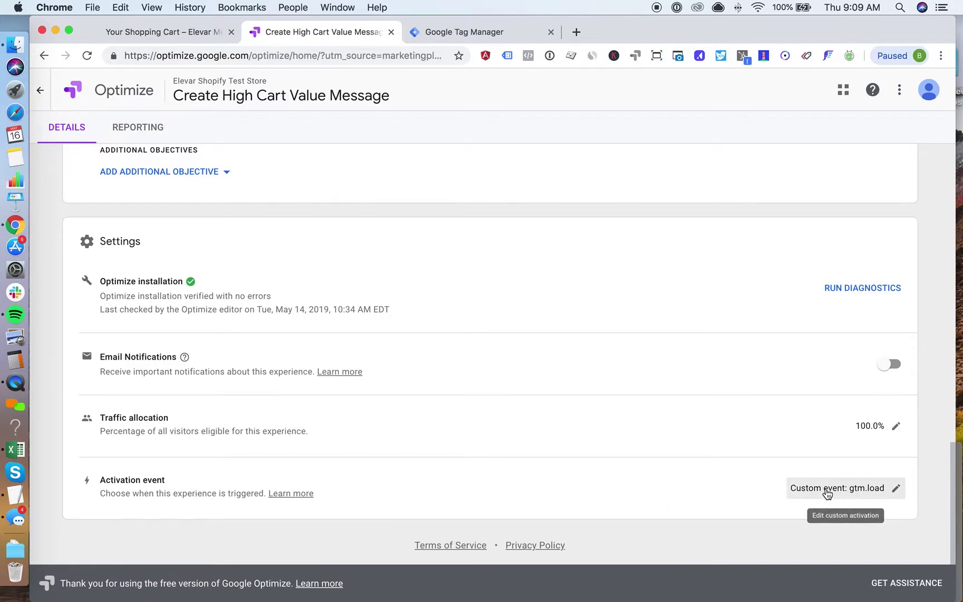
On the cart tab, show the Page View 'gtm.js' event's data in the Tag Manager pane.
key("ctrl+shift+Tab")
scroll(118, 512, "down", 3)
left_click(88, 594)
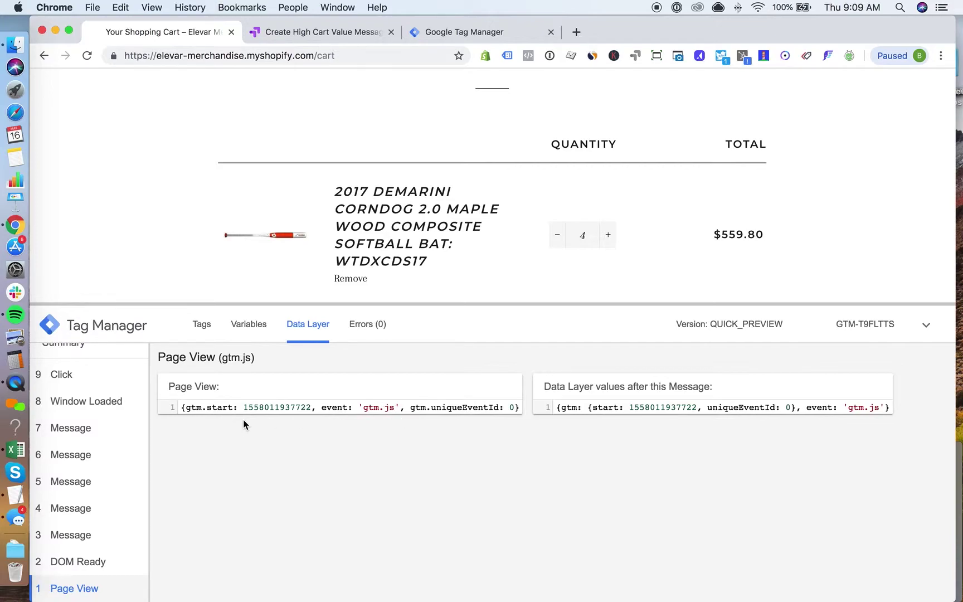
View DOM Ready and Window Loaded data, then open Optimize's activation event Evaluate on choices.
left_click(73, 564)
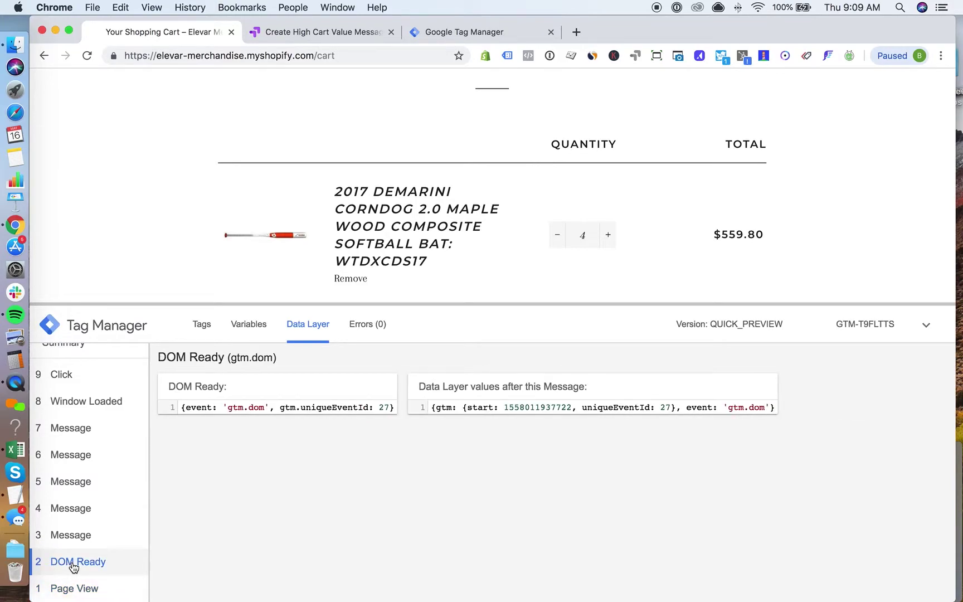
left_click(118, 402)
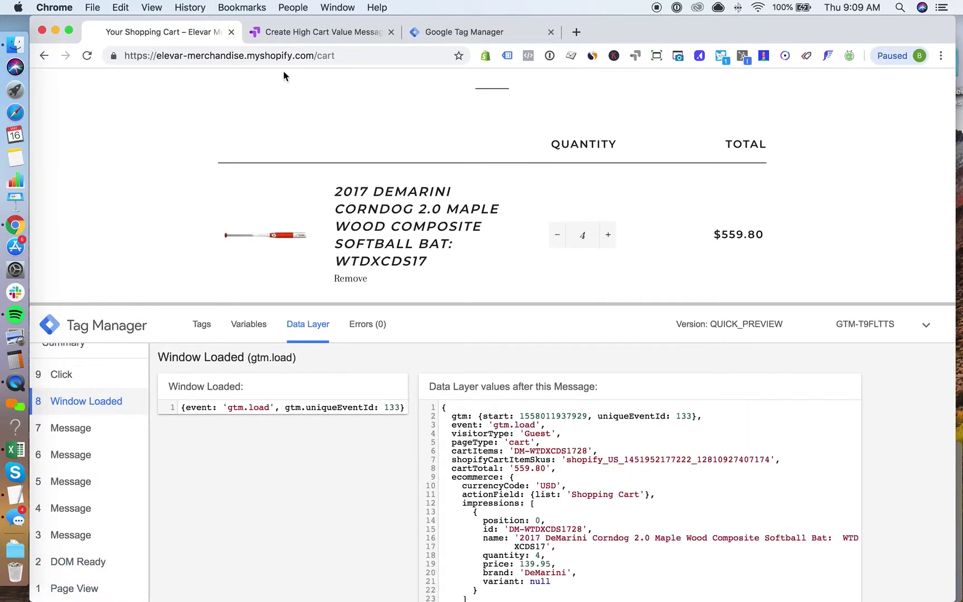
left_click(301, 35)
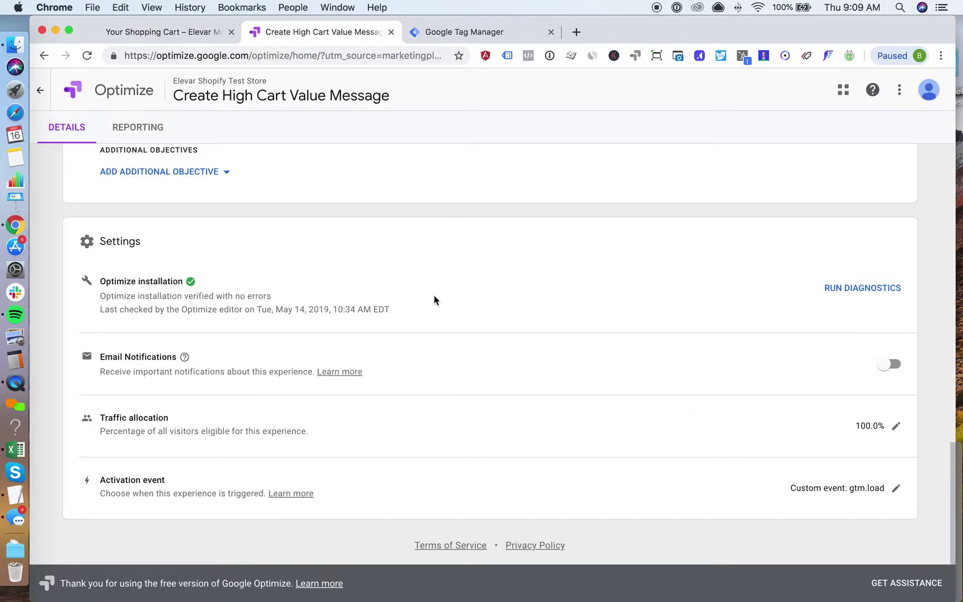
left_click(841, 495)
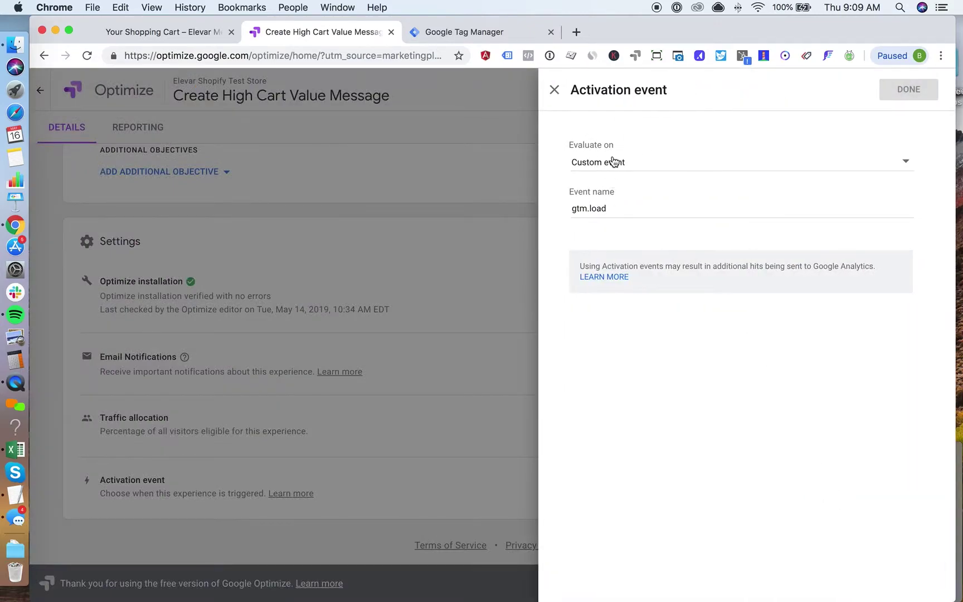
left_click(614, 161)
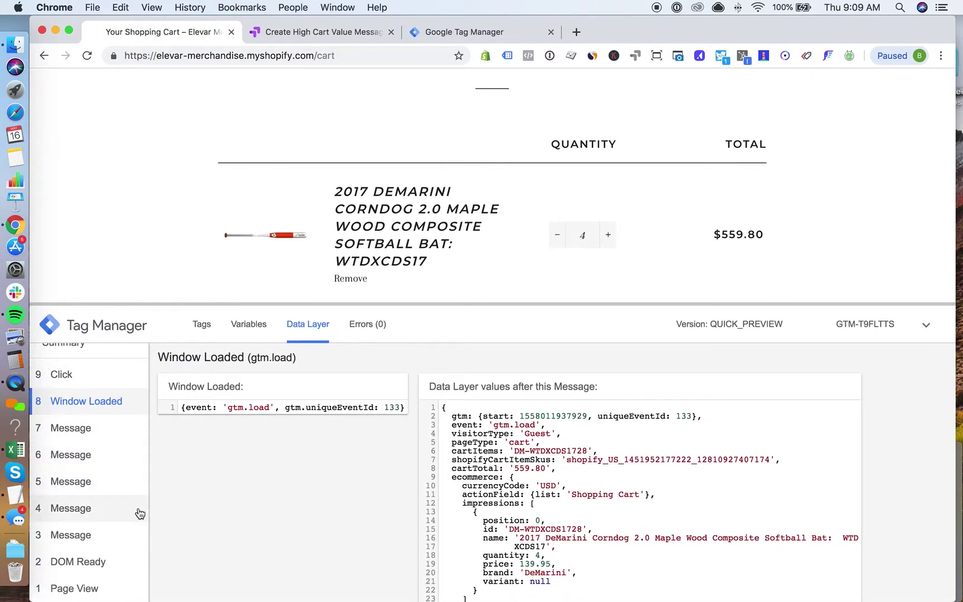
Step through each data layer message from Page View to Window Loaded, including cartTotal.
left_click(66, 589)
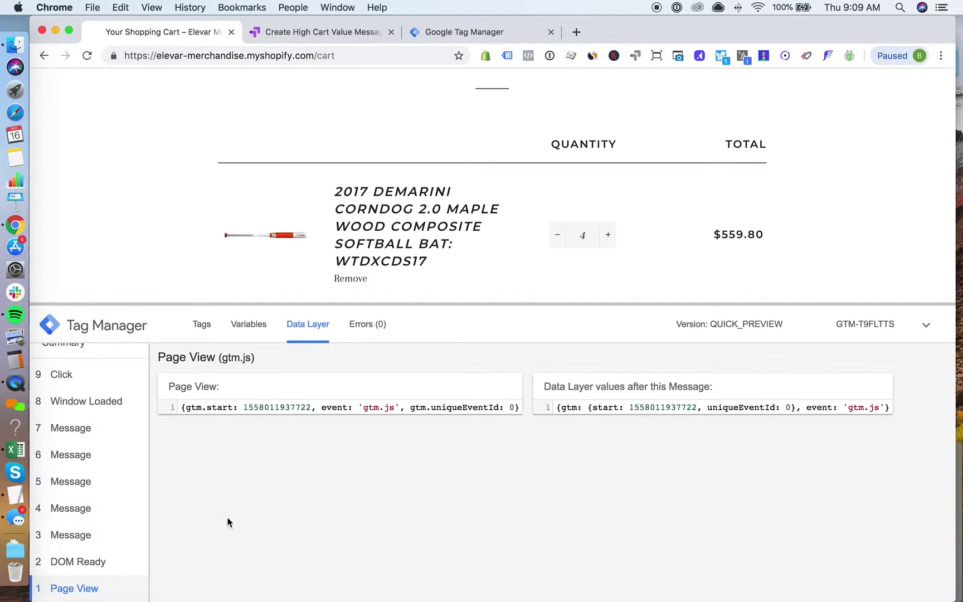
left_click(100, 564)
left_click(88, 539)
left_click(84, 510)
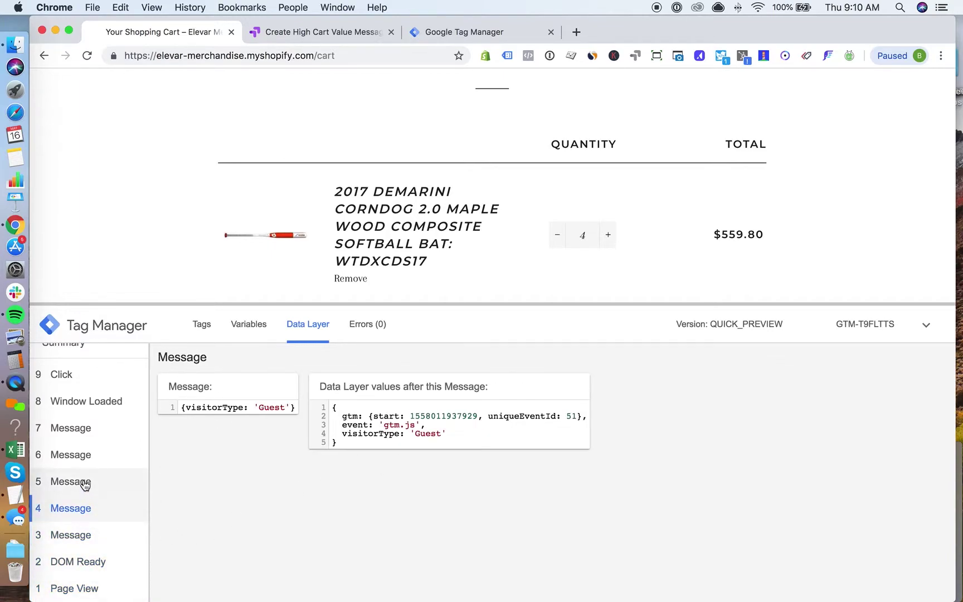
left_click(84, 483)
left_click(83, 457)
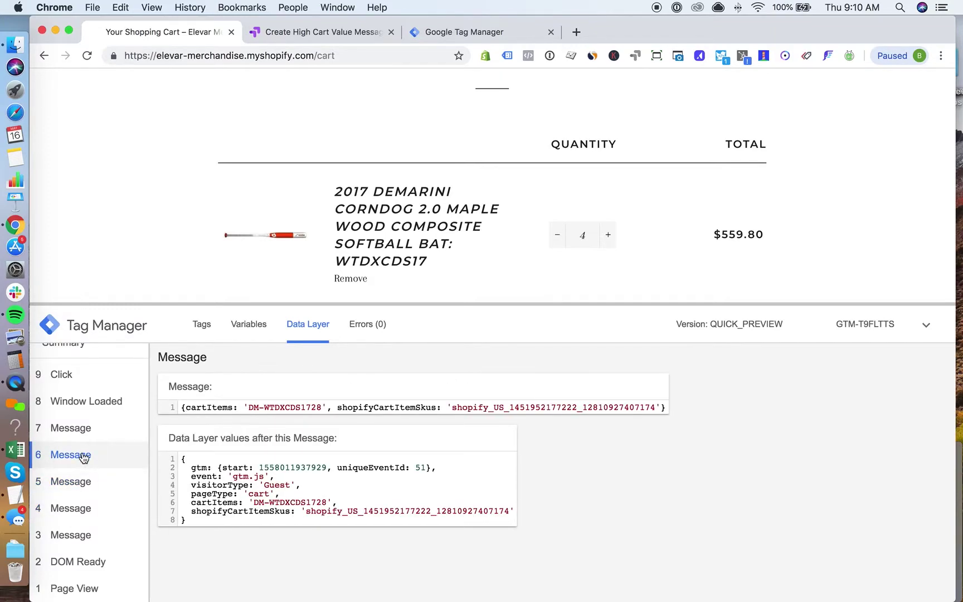
left_click(83, 424)
left_click(82, 404)
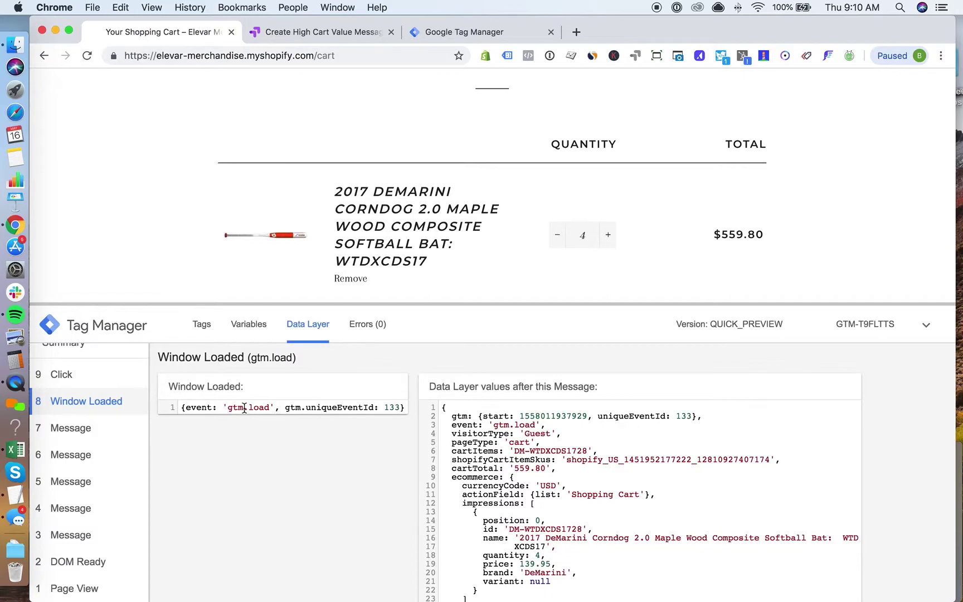
Highlight cartTotal '559.80', recheck the Page View event, and return to Optimize's activation settings.
scroll(484, 458, "down", 1)
left_click_drag(452, 438, 523, 442)
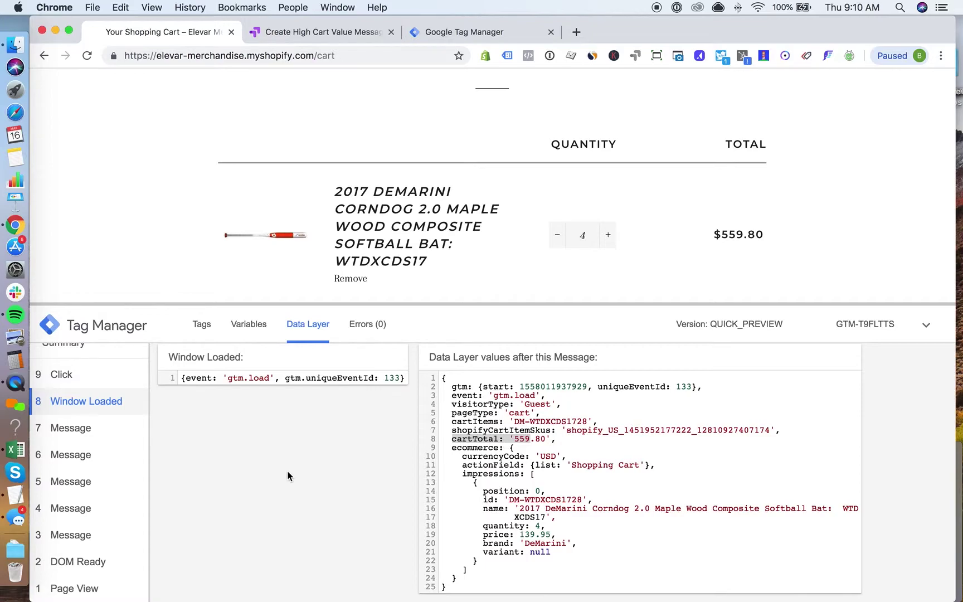
left_click(75, 588)
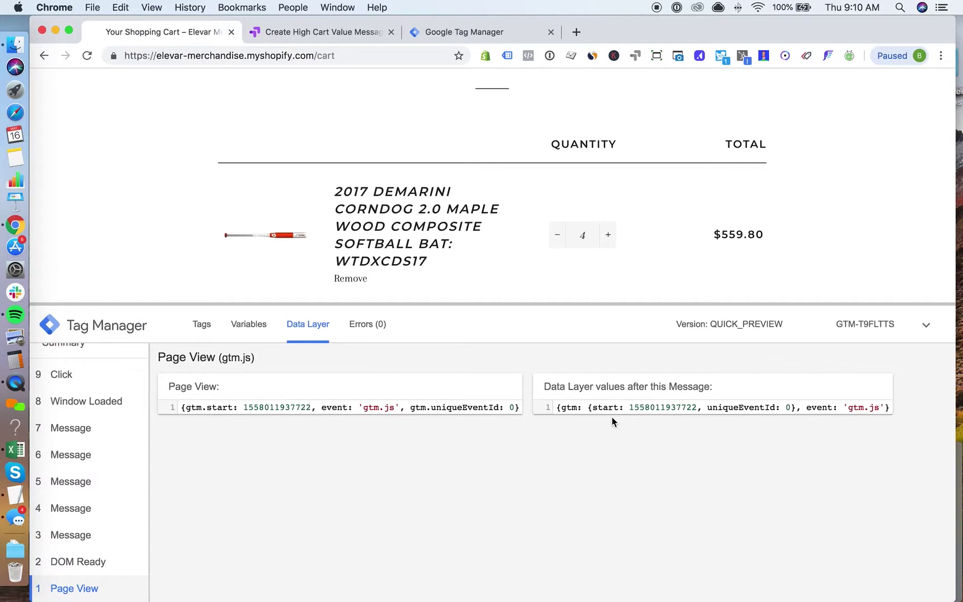
scroll(80, 434, "up", 1)
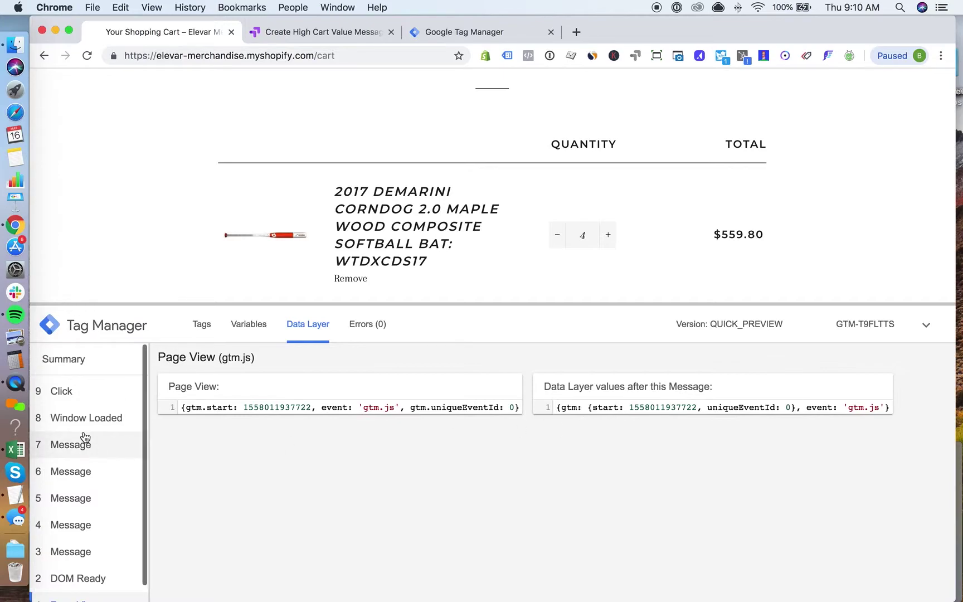
left_click(285, 32)
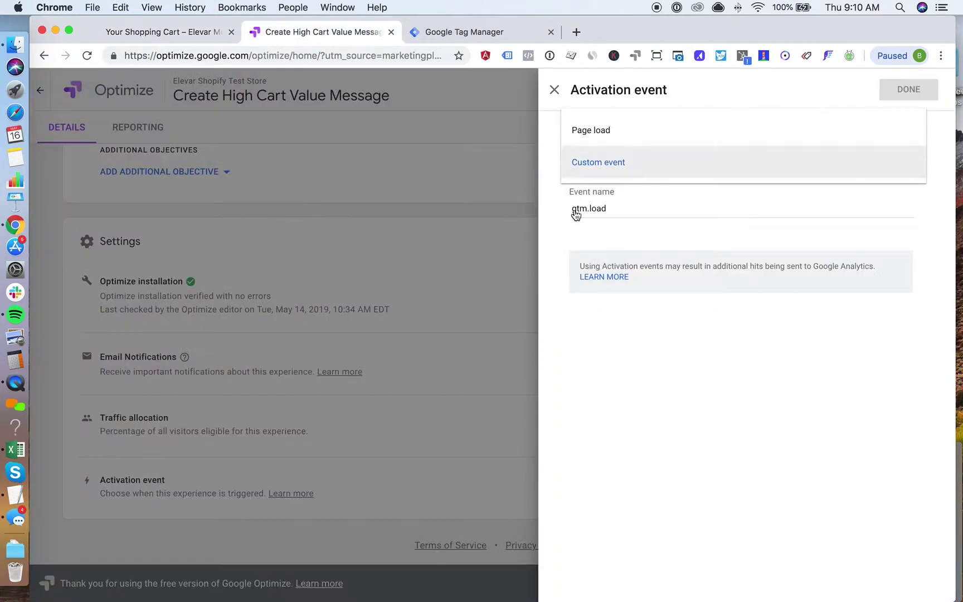
Close the activation event settings unchanged and launch a web preview of the VIP variant.
left_click(554, 90)
scroll(561, 261, "up", 15)
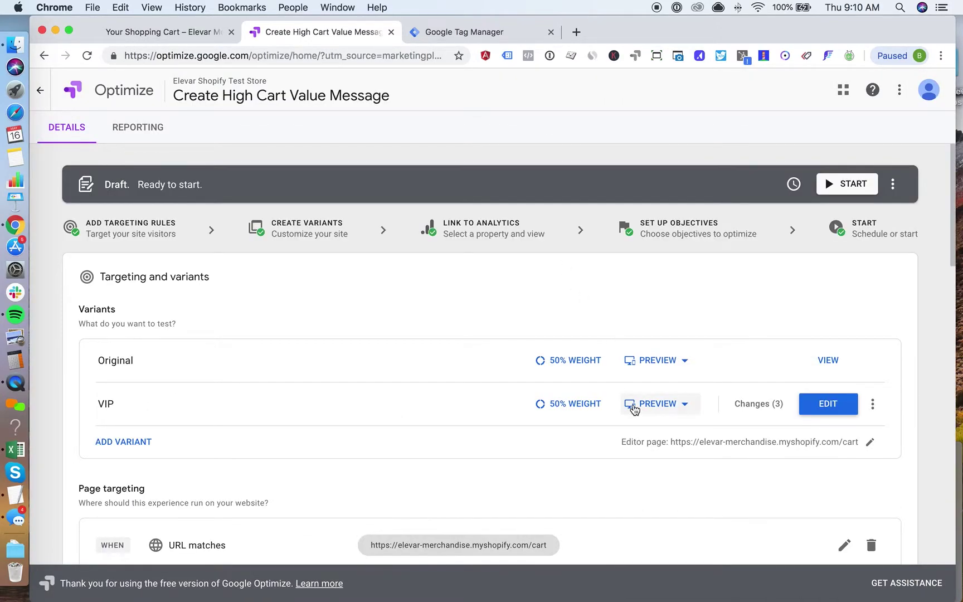
scroll(627, 399, "down", 1)
left_click(650, 377)
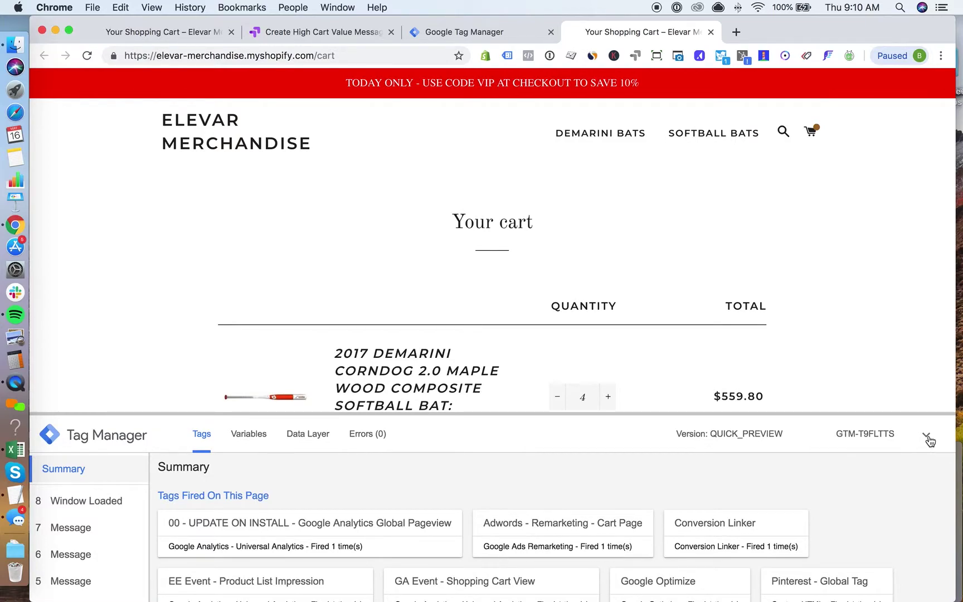
Collapse the debug details and view the red 'USE CODE VIP' 10% banner above the $559.80 subtotal.
left_click(927, 437)
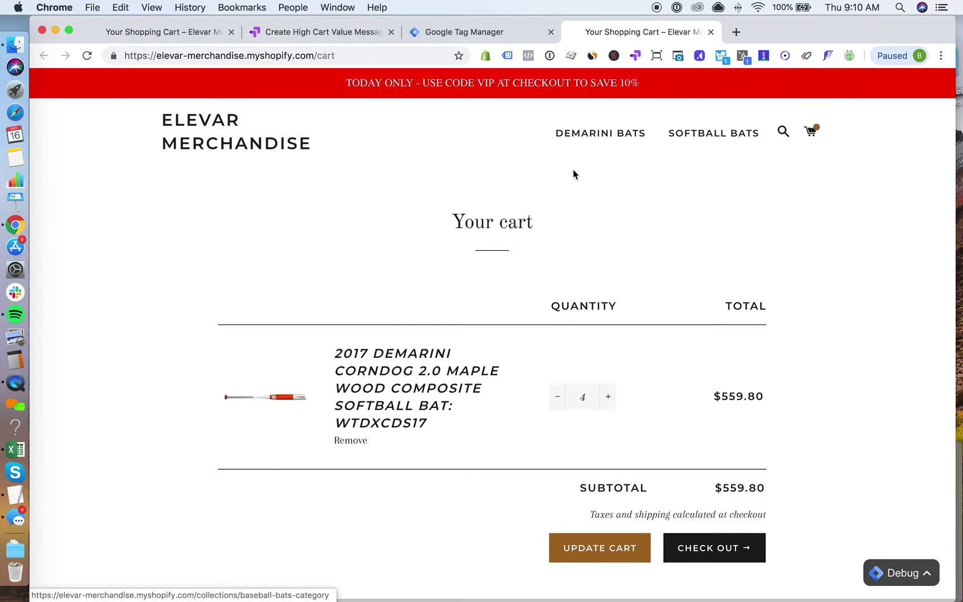
scroll(621, 384, "down", 2)
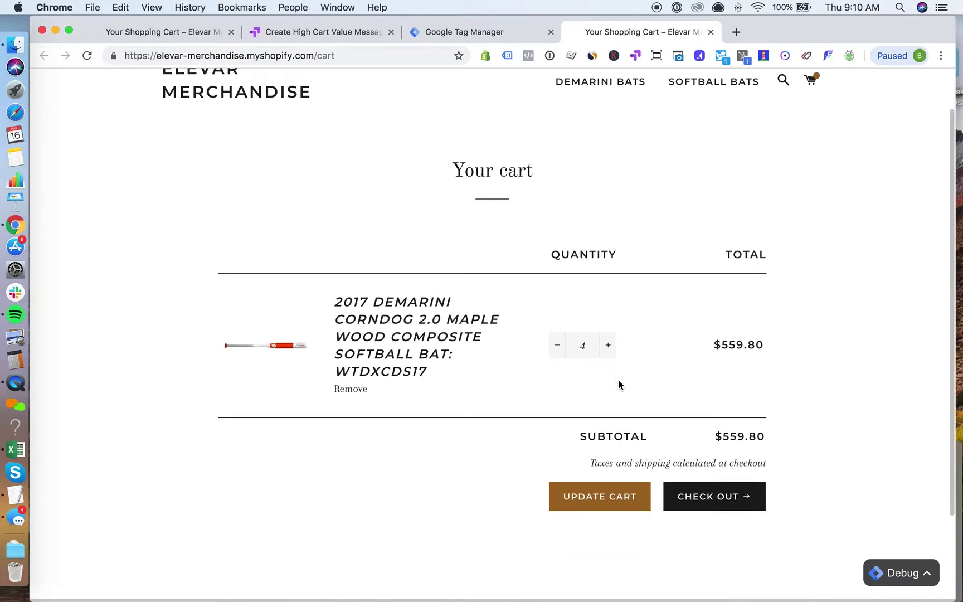
scroll(585, 341, "up", 2)
scroll(532, 337, "up", 1)
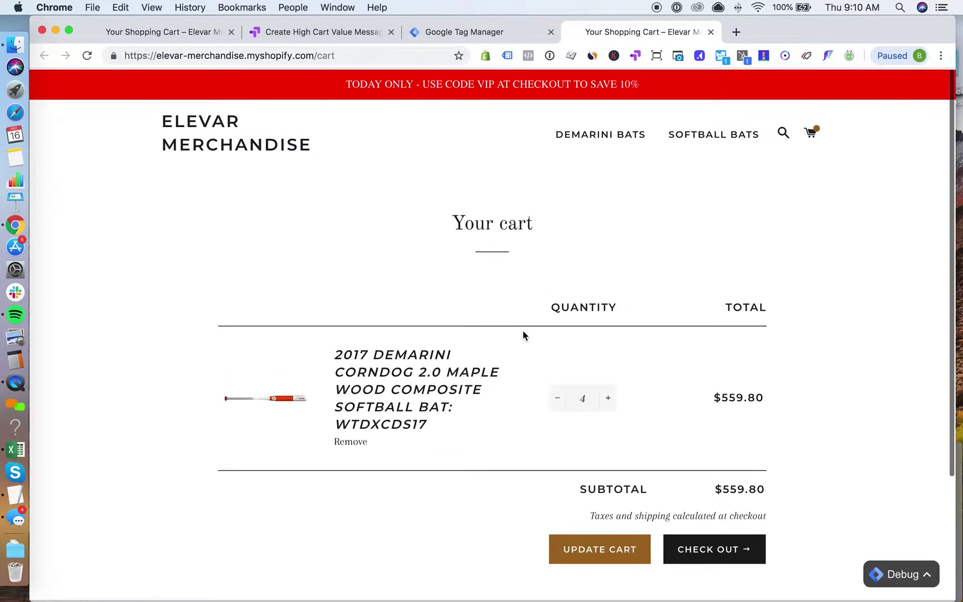